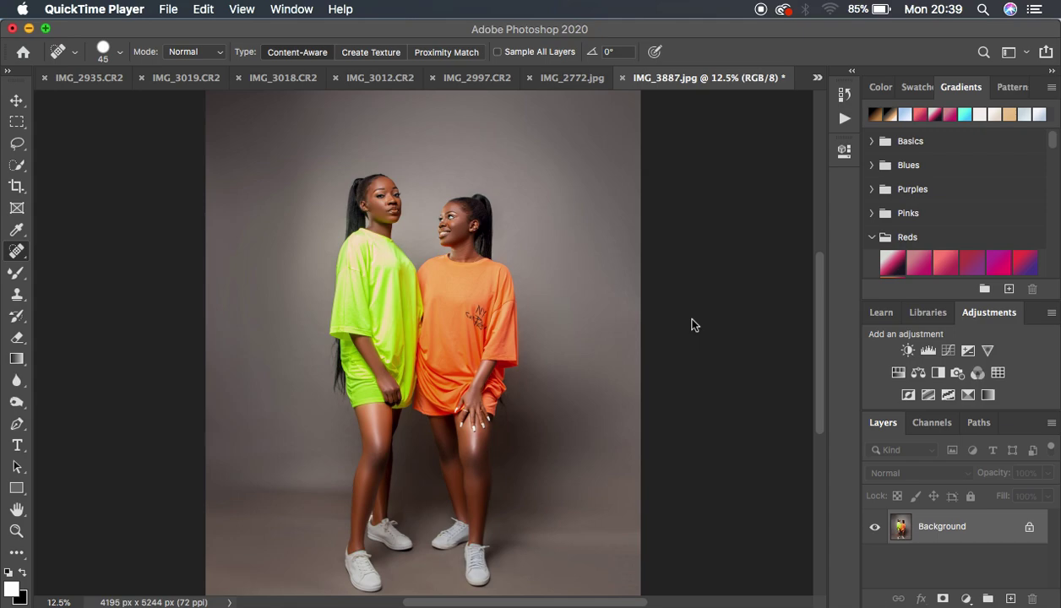
- Set up a canvas size change in inches that adds a relative 10 to the width and 10 to the height
{"action": "left_click", "coordinate": [133, 152]}
{"action": "left_click", "coordinate": [205, 10]}
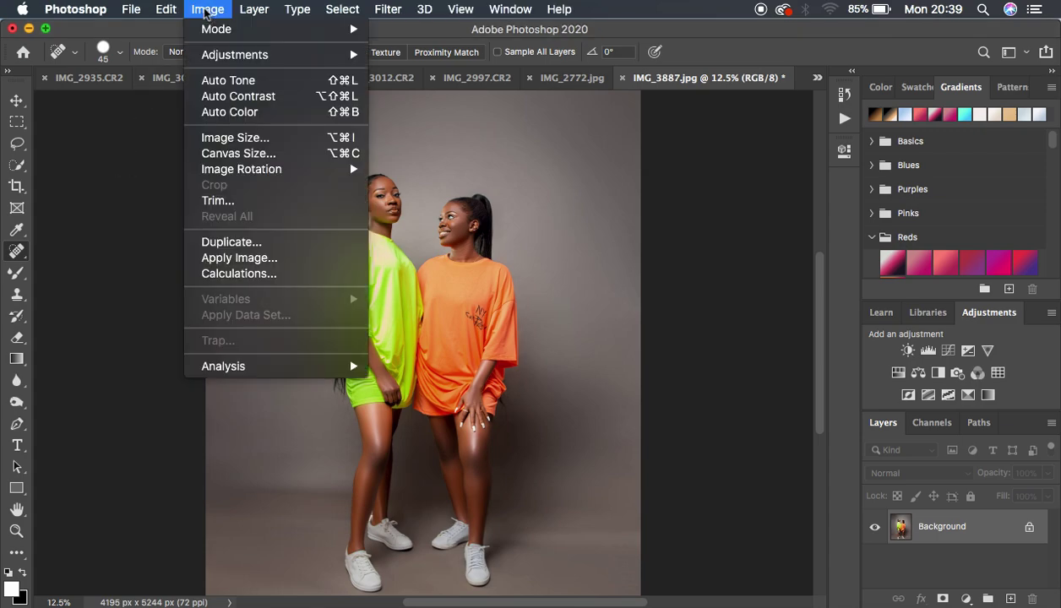
{"action": "left_click", "coordinate": [239, 152]}
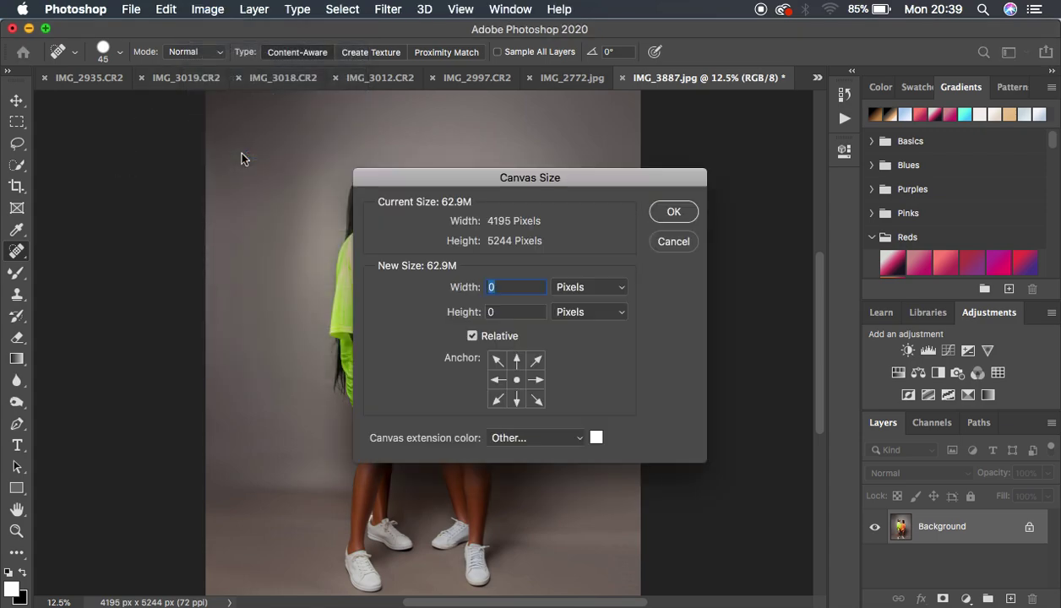
{"action": "left_click", "coordinate": [577, 292]}
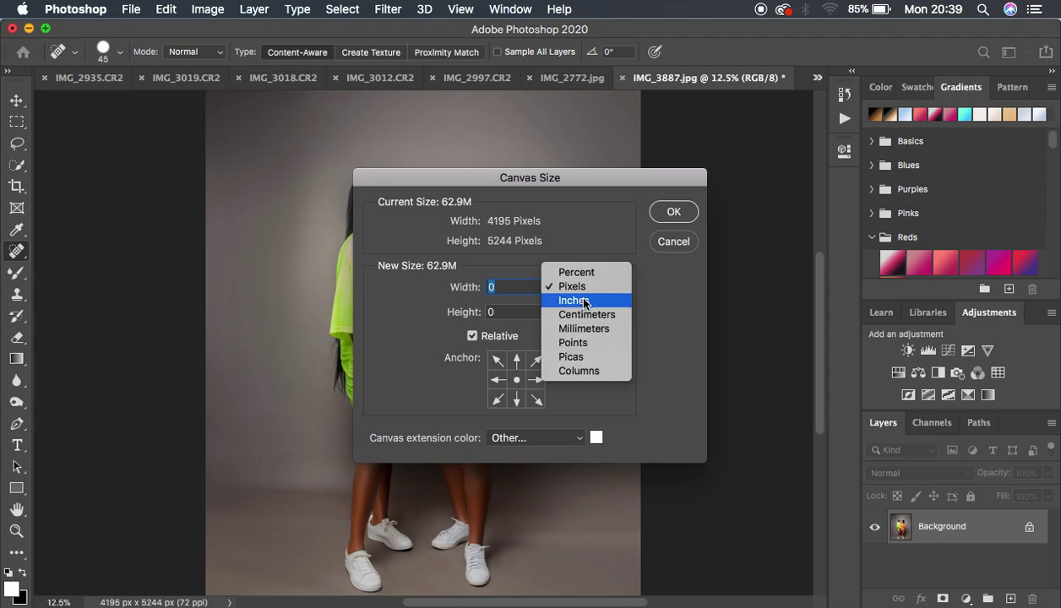
{"action": "left_click", "coordinate": [582, 301]}
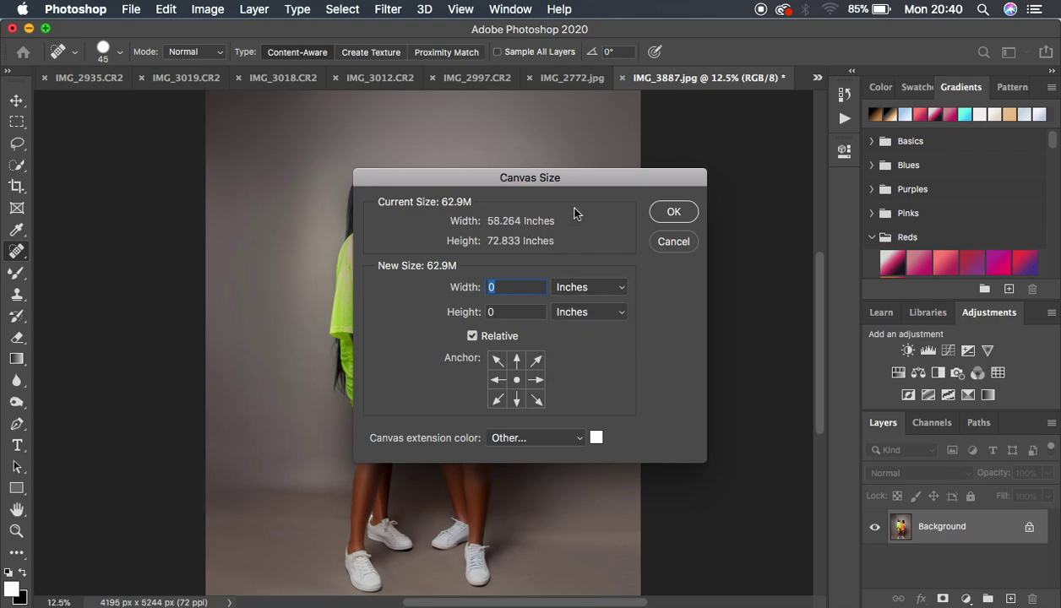
{"action": "left_click", "coordinate": [520, 287]}
{"action": "left_click_drag", "start_coordinate": [519, 287], "coordinate": [466, 289]}
{"action": "type", "text": "10"}
{"action": "left_click", "coordinate": [500, 312]}
{"action": "type", "text": "10"}
- Choose white (ffffff) as the canvas extension color and apply the canvas enlargement
{"action": "left_click", "coordinate": [596, 439]}
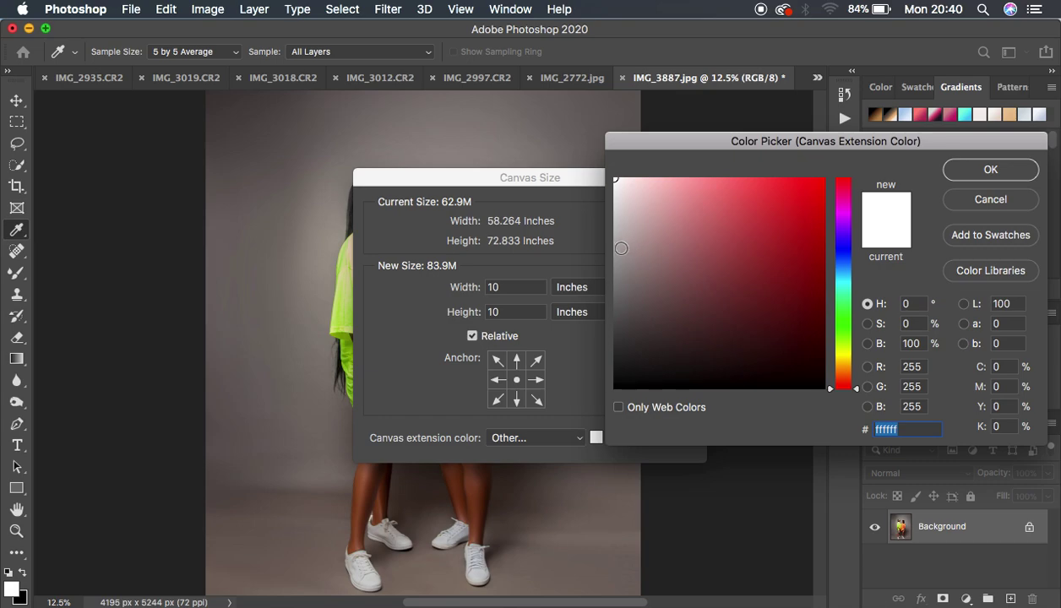
{"action": "left_click", "coordinate": [734, 240]}
{"action": "left_click", "coordinate": [781, 222]}
{"action": "left_click", "coordinate": [841, 325]}
{"action": "left_click", "coordinate": [841, 253]}
{"action": "left_click", "coordinate": [749, 200]}
{"action": "left_click", "coordinate": [640, 189]}
{"action": "left_click", "coordinate": [627, 188]}
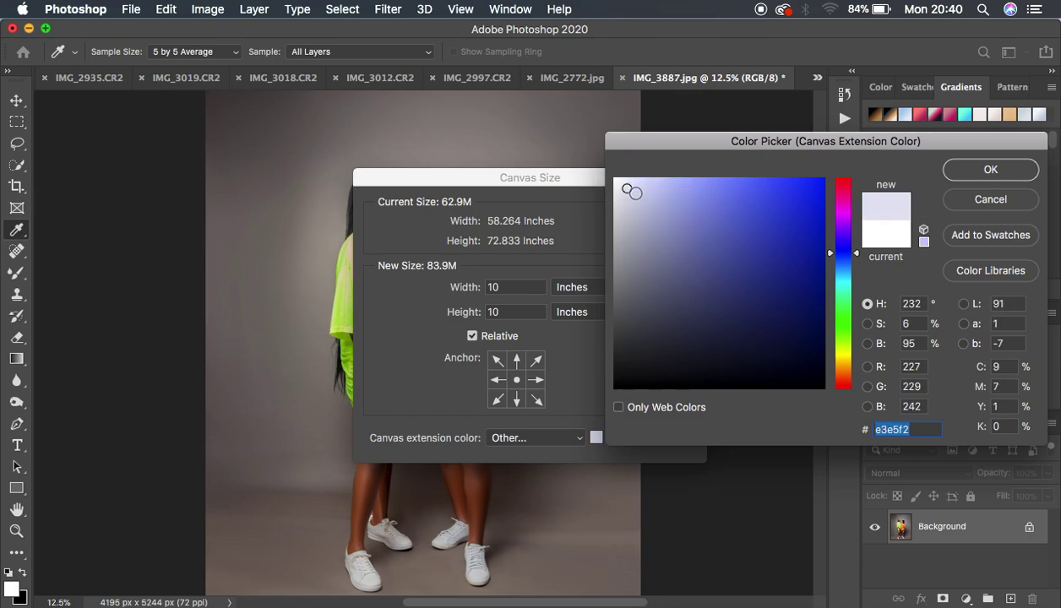
{"action": "left_click_drag", "start_coordinate": [635, 189], "coordinate": [604, 147]}
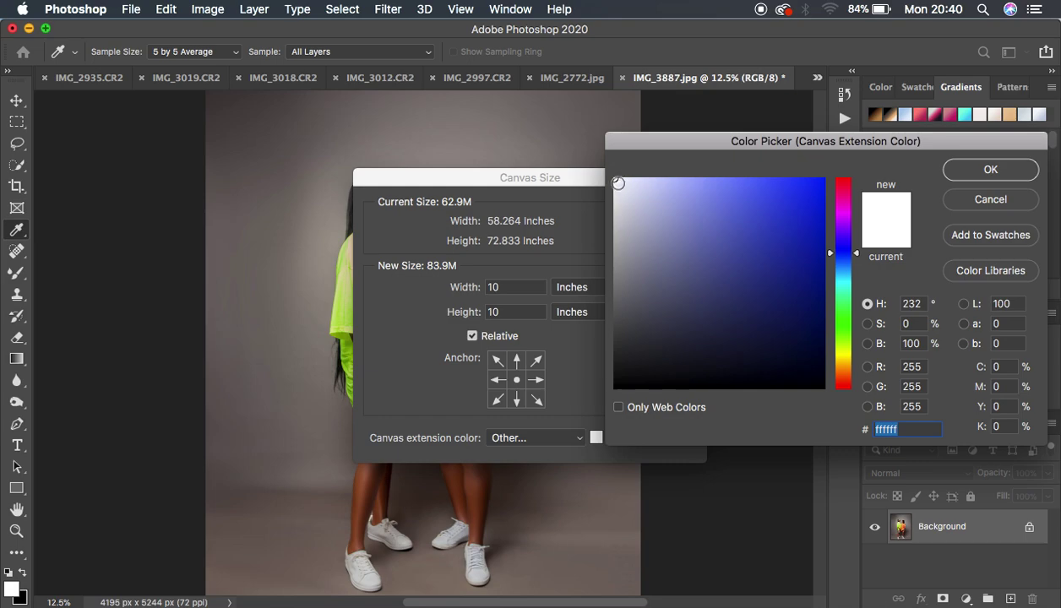
{"action": "left_click", "coordinate": [976, 171]}
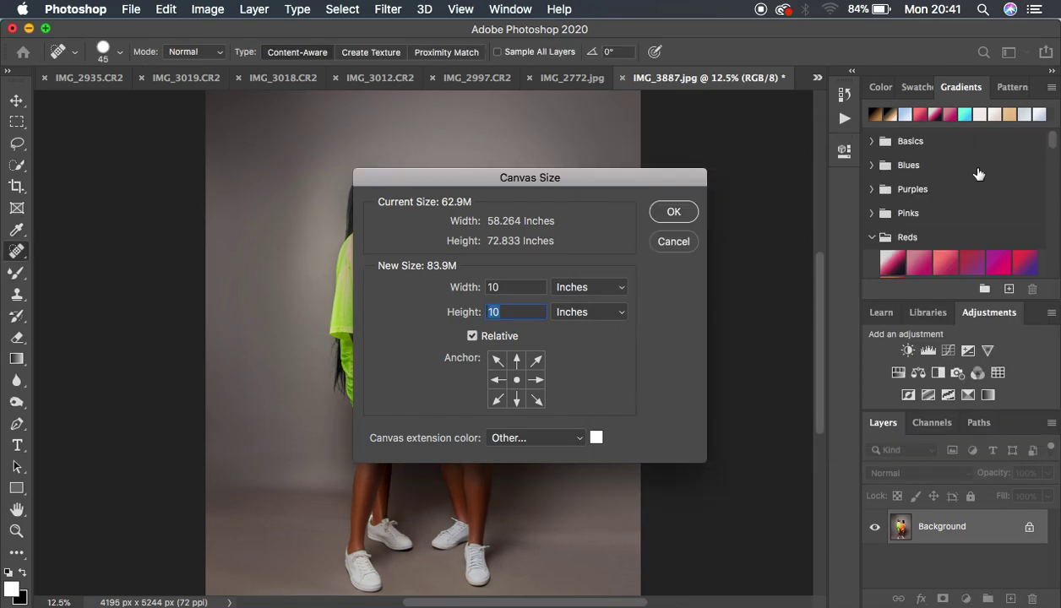
{"action": "left_click", "coordinate": [676, 213]}
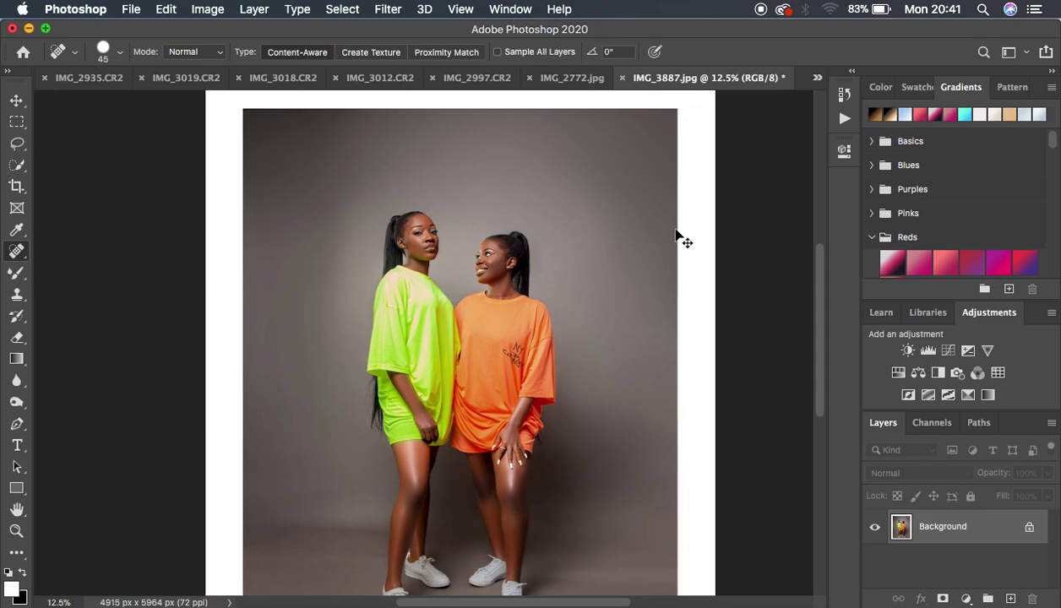
- Undo the canvas enlargement with the white extension
{"action": "key", "text": "super+minus"}
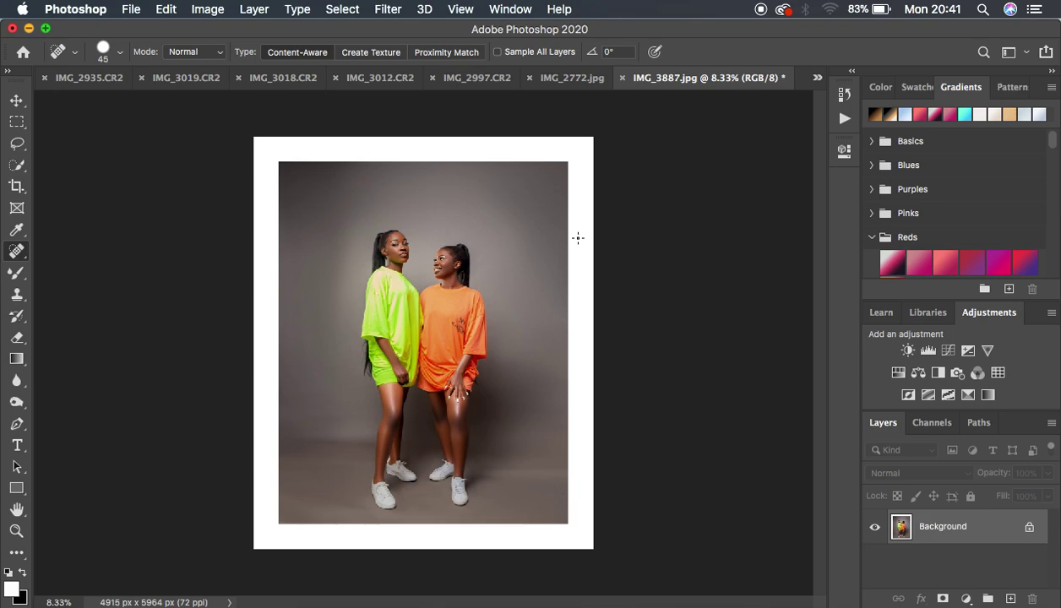
{"action": "key", "text": "super+z"}
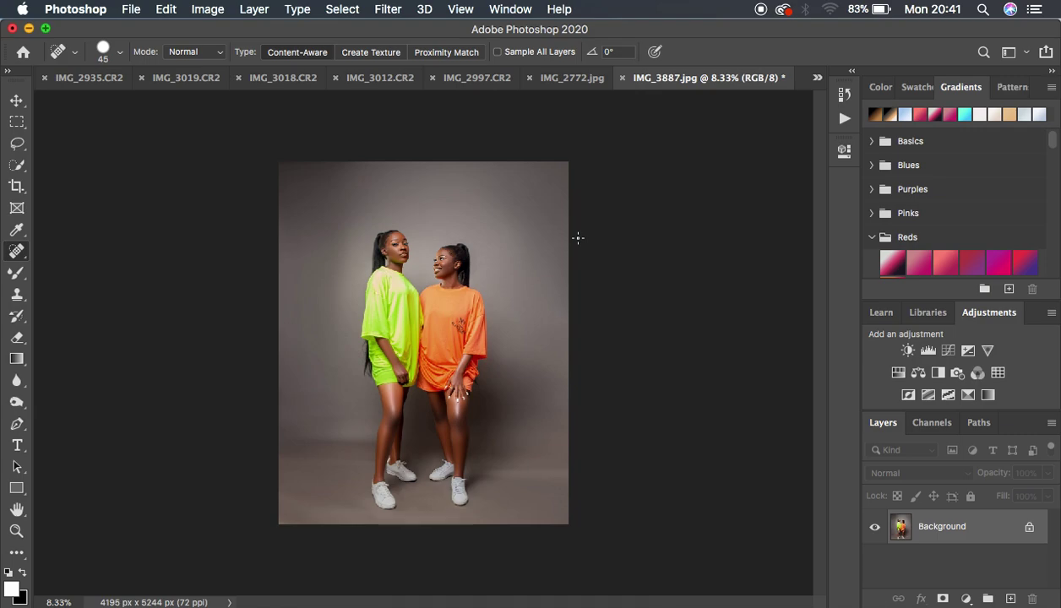
- Unlock the Background layer and enlarge the canvas by a relative 10 inches in width and 10 inches in height
{"action": "left_click", "coordinate": [1030, 529]}
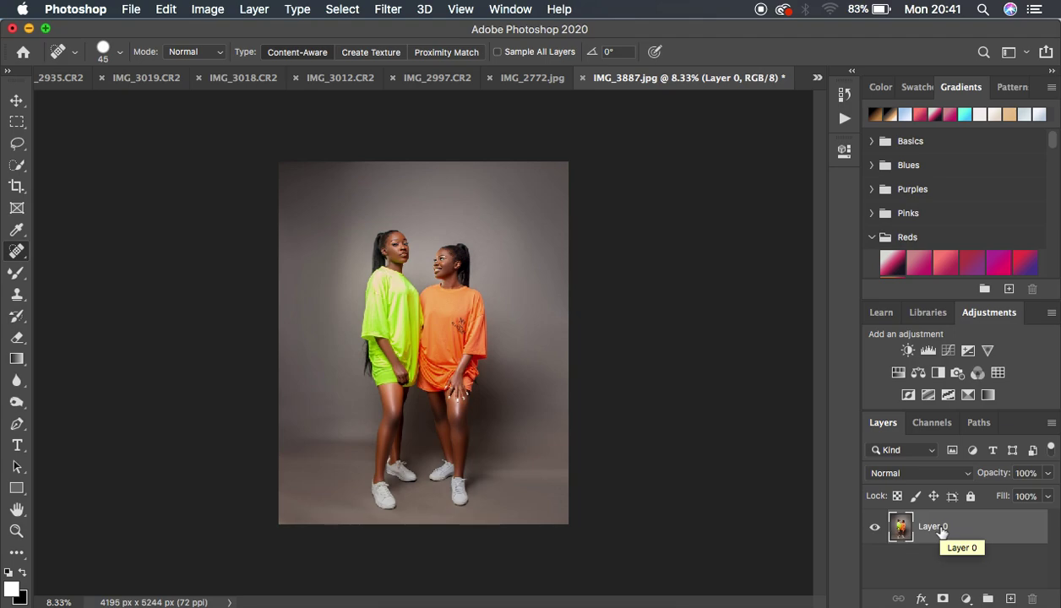
{"action": "left_click", "coordinate": [207, 8]}
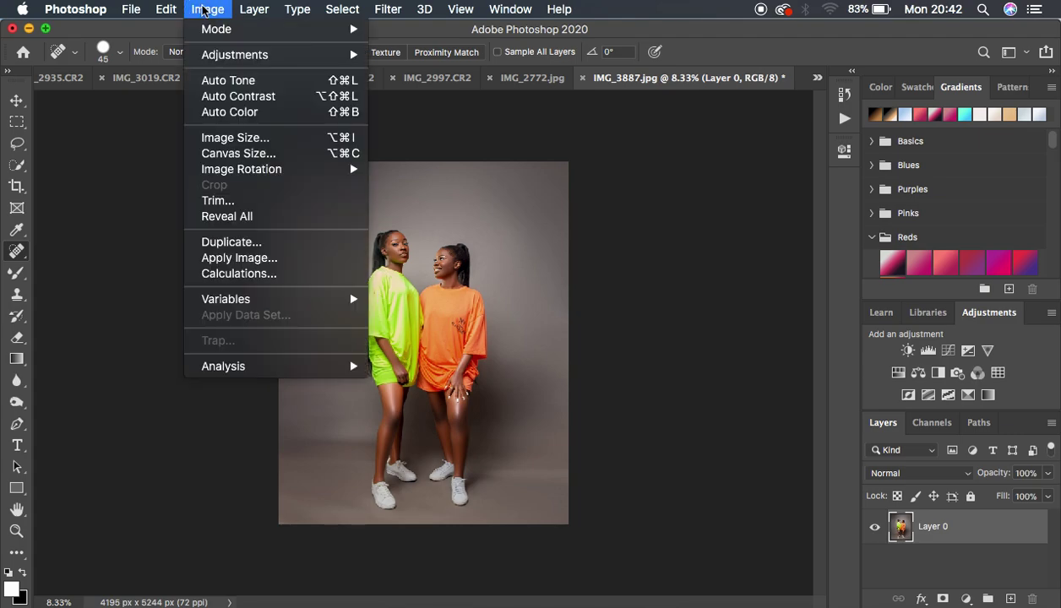
{"action": "left_click", "coordinate": [228, 157]}
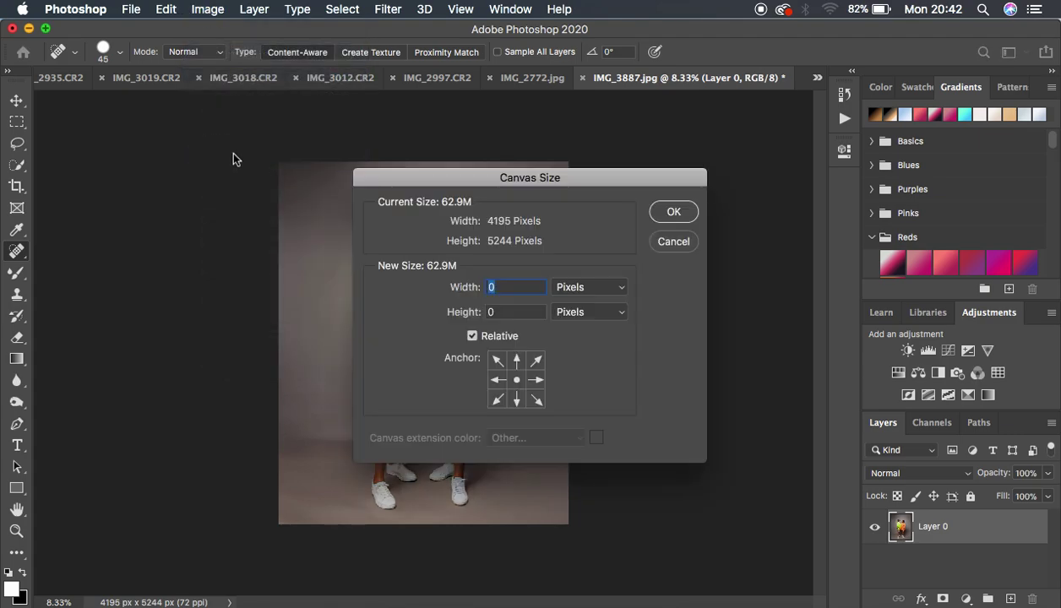
{"action": "left_click", "coordinate": [572, 288]}
{"action": "left_click", "coordinate": [580, 301]}
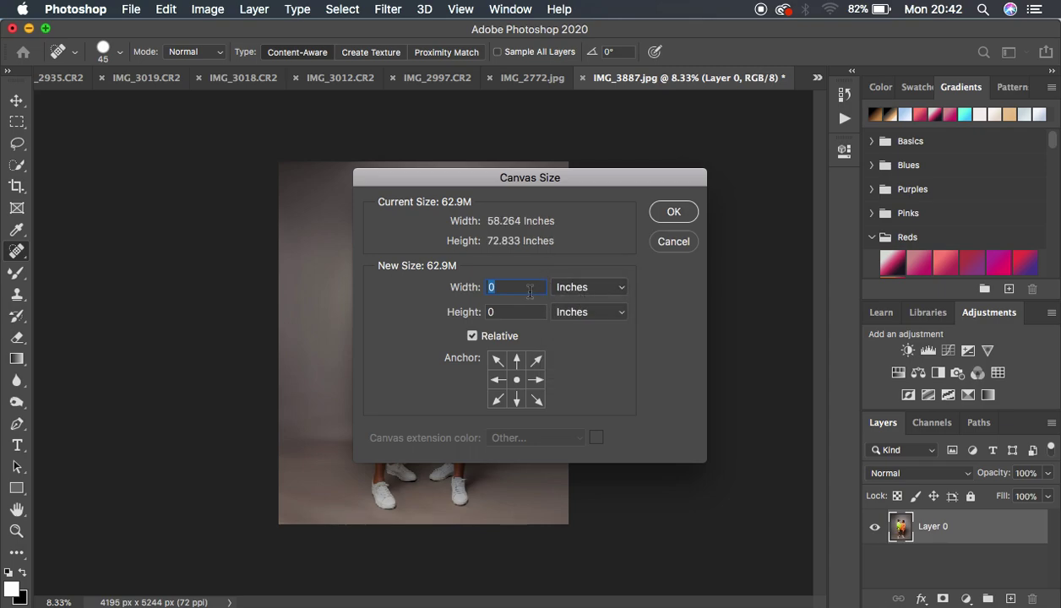
{"action": "type", "text": "10"}
{"action": "key", "text": "Tab"}
{"action": "type", "text": "10"}
{"action": "left_click_drag", "start_coordinate": [553, 175], "coordinate": [680, 165]}
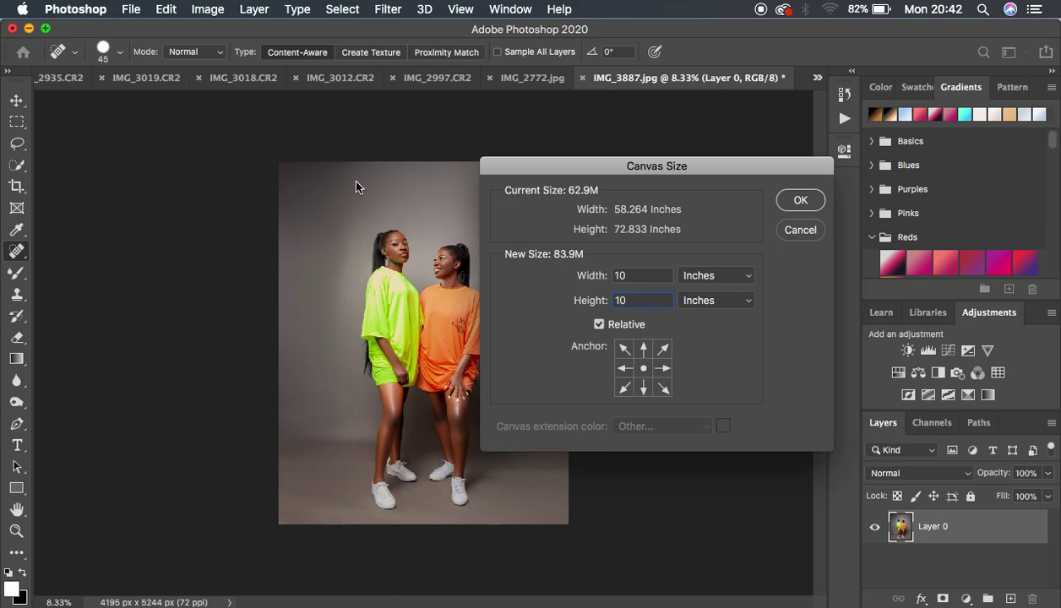
{"action": "left_click_drag", "start_coordinate": [651, 166], "coordinate": [656, 145]}
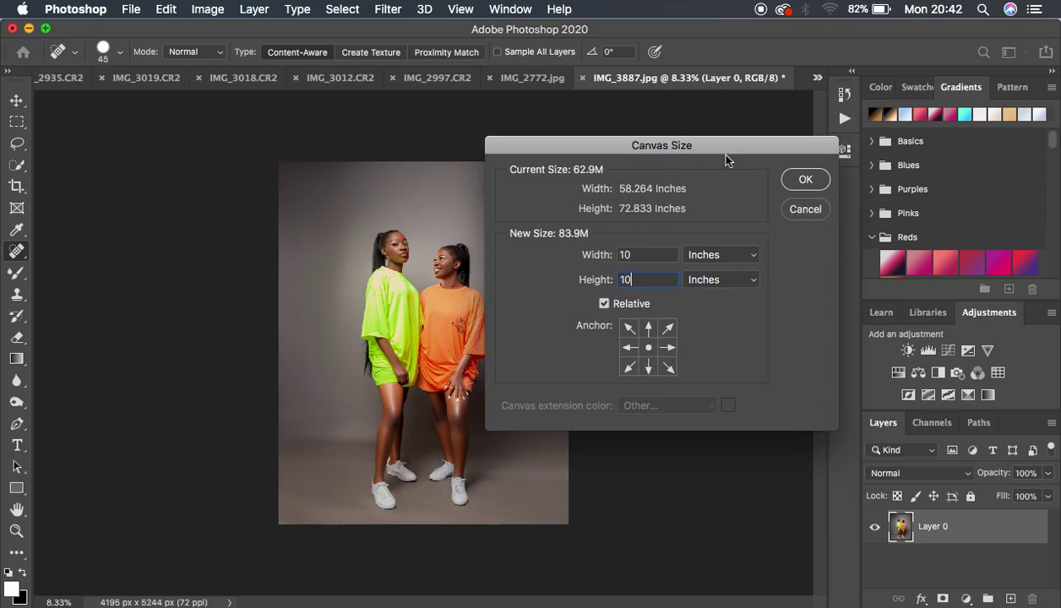
{"action": "left_click", "coordinate": [799, 178]}
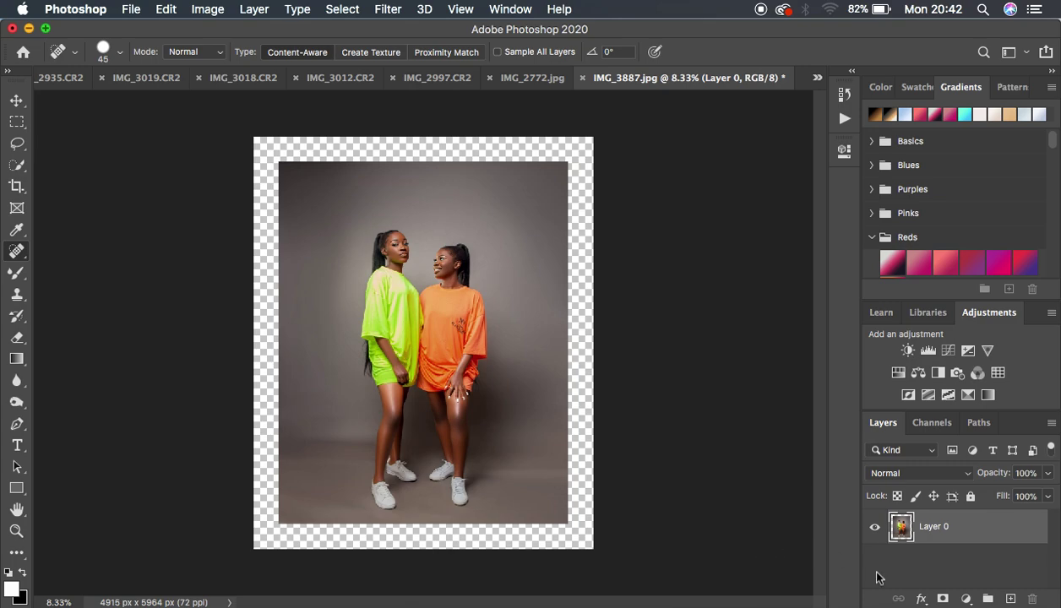
- Add a white (ffffff) Solid Color fill layer and place it beneath the photo layer
{"action": "left_click", "coordinate": [966, 598]}
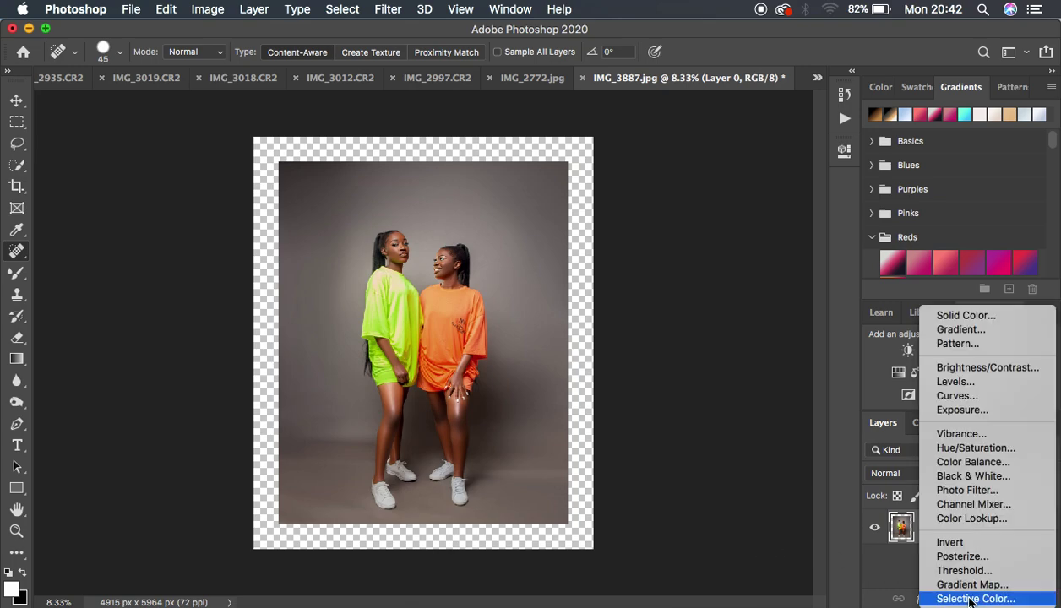
{"action": "left_click", "coordinate": [967, 316]}
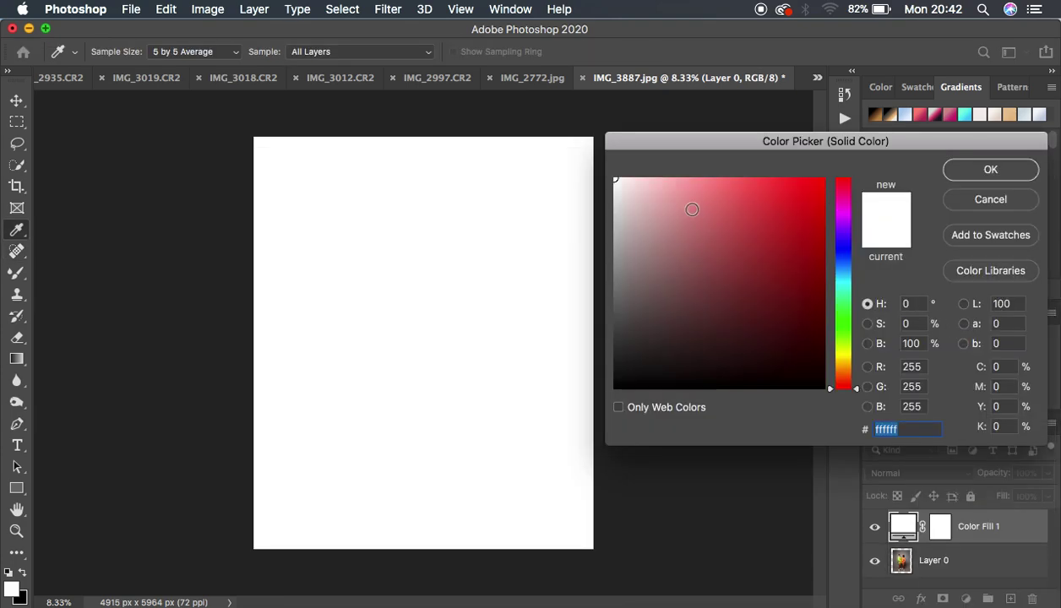
{"action": "left_click", "coordinate": [615, 179]}
{"action": "left_click", "coordinate": [963, 167]}
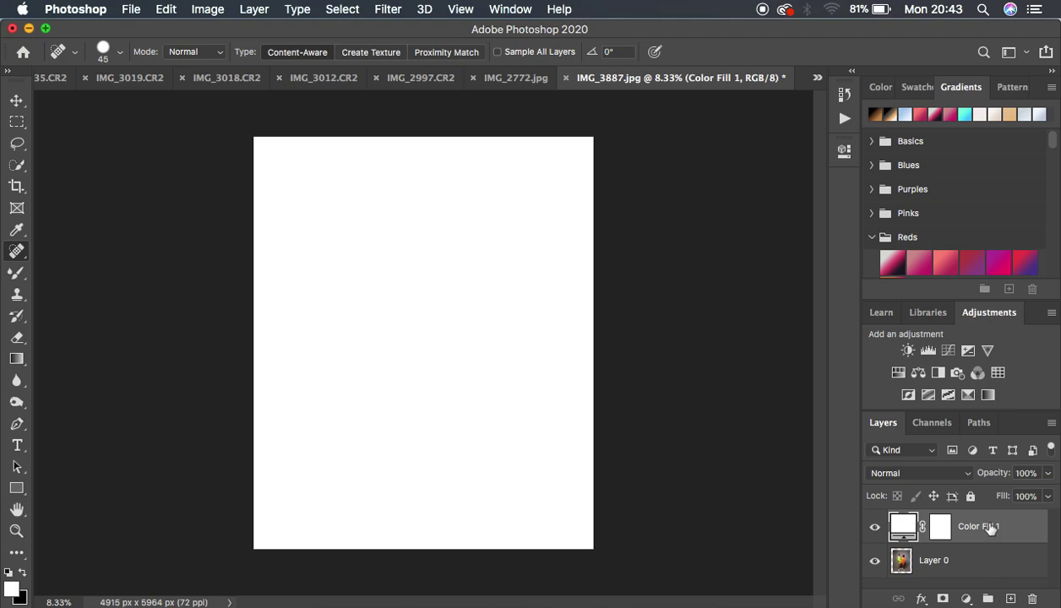
{"action": "left_click_drag", "start_coordinate": [990, 526], "coordinate": [989, 585]}
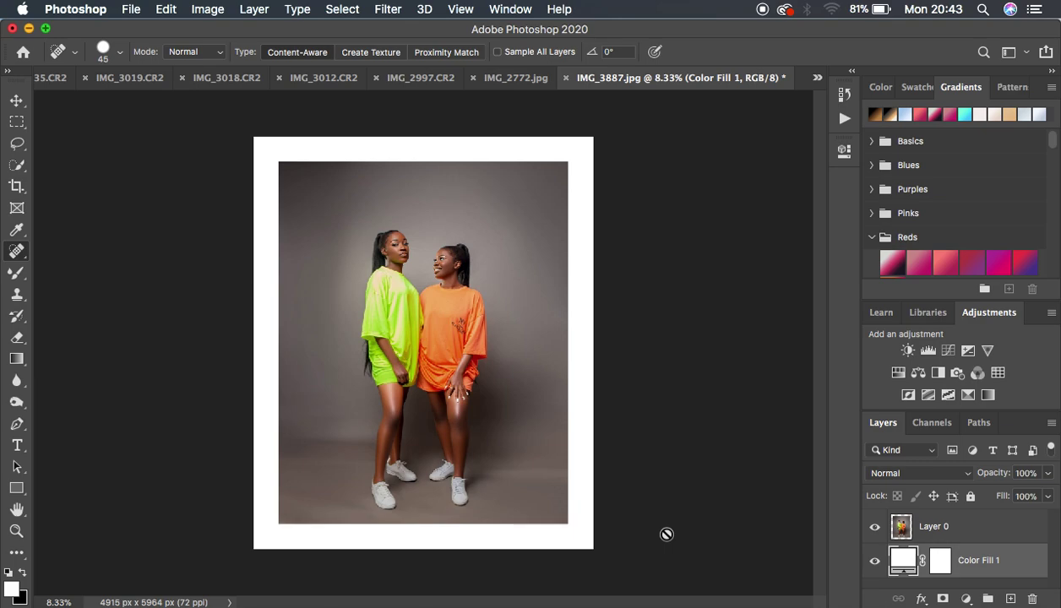
- Reopen the fill layer's color and try red (e21e1e) and light teal (8cdfd6) for the border
{"action": "left_click", "coordinate": [903, 561]}
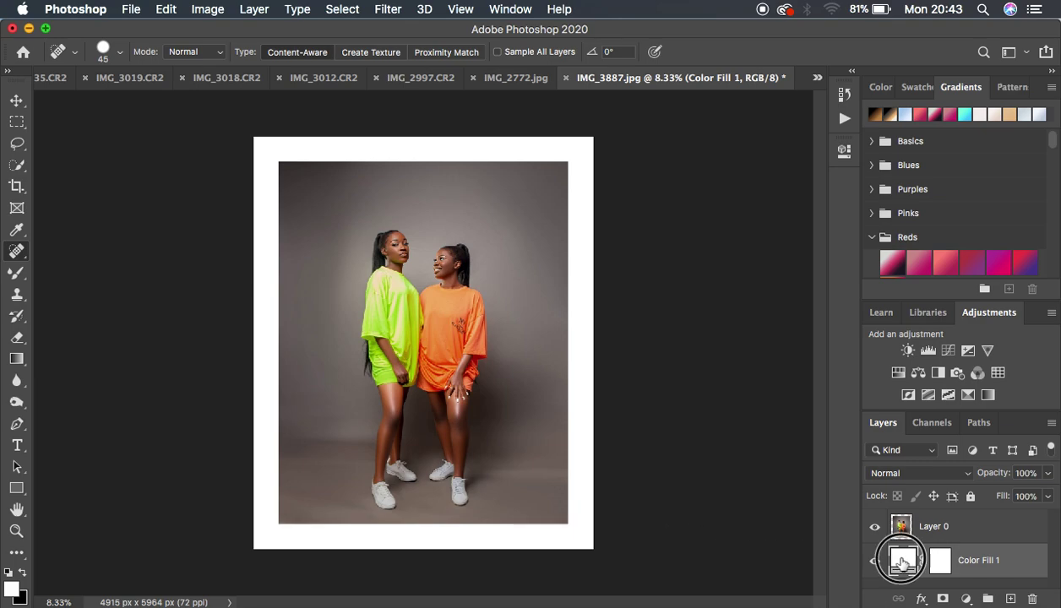
{"action": "double_click", "coordinate": [902, 562]}
{"action": "mouse_move", "coordinate": [795, 303]}
{"action": "left_mouse_down"}
{"action": "mouse_move", "coordinate": [808, 201]}
{"action": "mouse_move", "coordinate": [724, 189]}
{"action": "mouse_move", "coordinate": [663, 207]}
{"action": "mouse_move", "coordinate": [653, 290]}
{"action": "mouse_move", "coordinate": [757, 328]}
{"action": "mouse_move", "coordinate": [796, 201]}
{"action": "left_mouse_up"}
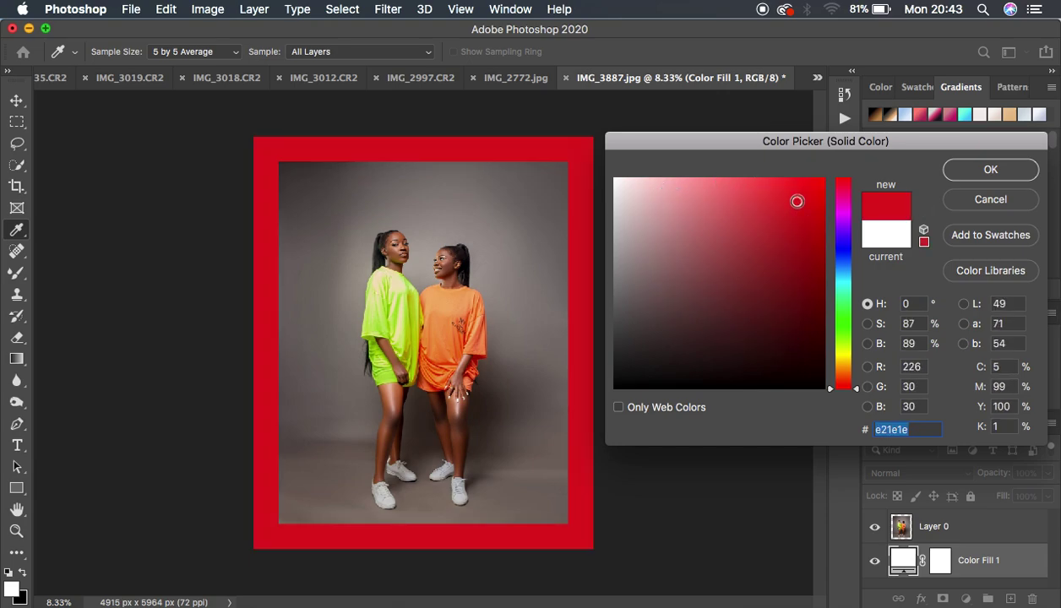
{"action": "mouse_move", "coordinate": [844, 283]}
{"action": "left_mouse_down"}
{"action": "mouse_move", "coordinate": [845, 246]}
{"action": "mouse_move", "coordinate": [836, 285]}
{"action": "mouse_move", "coordinate": [744, 206]}
{"action": "mouse_move", "coordinate": [692, 203]}
{"action": "left_mouse_up"}
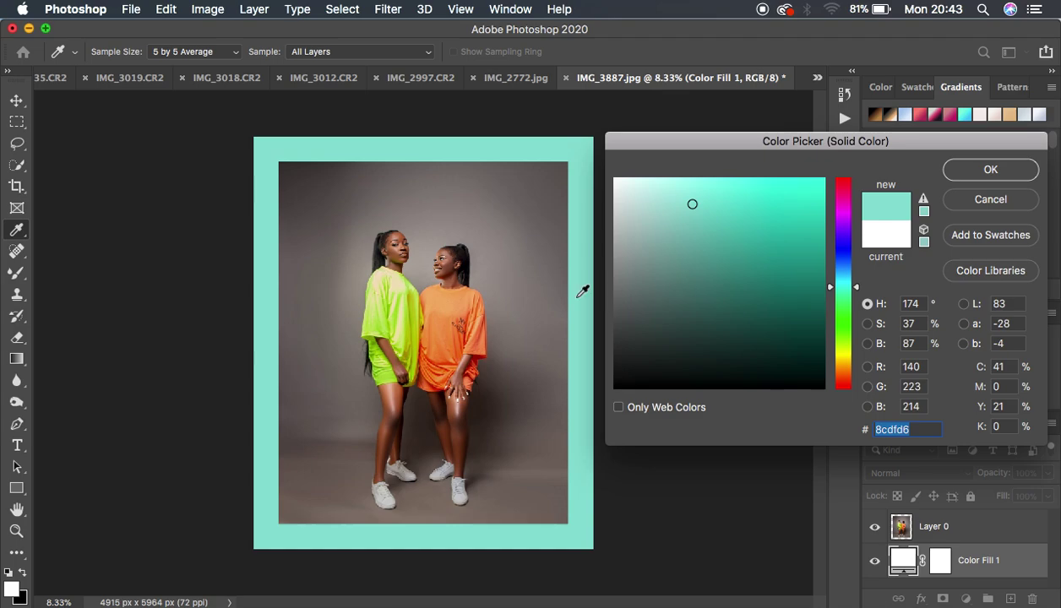
- Sample clothing, shoe and backdrop colors from the photo for the border, and apply pale yellow (ebe4ad) from the neon shirt
{"action": "left_click", "coordinate": [403, 308]}
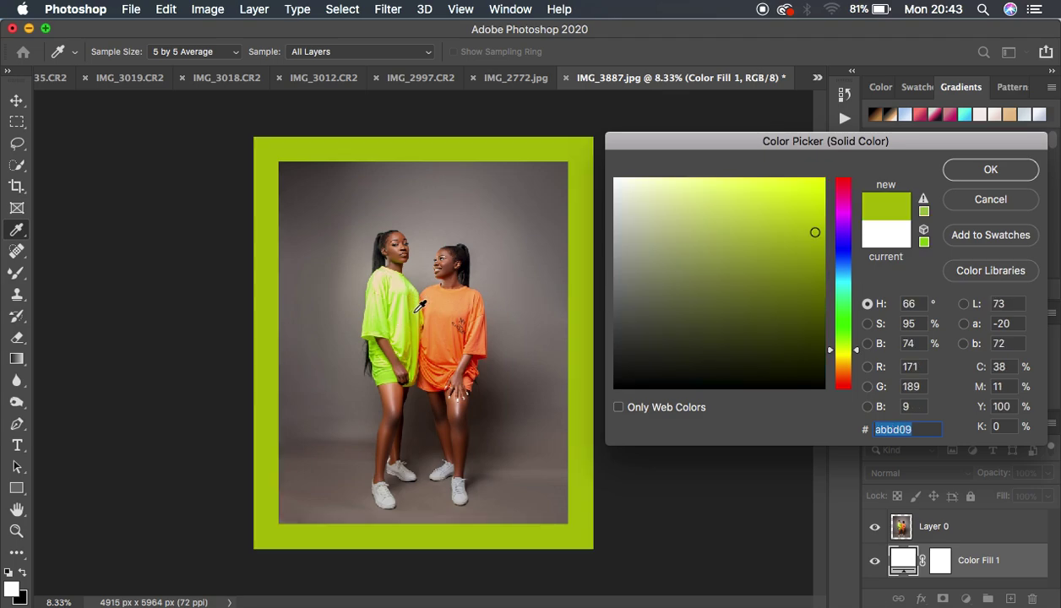
{"action": "left_click", "coordinate": [407, 309]}
{"action": "left_click_drag", "start_coordinate": [439, 301], "coordinate": [445, 268]}
{"action": "left_click", "coordinate": [432, 313]}
{"action": "left_click", "coordinate": [455, 487]}
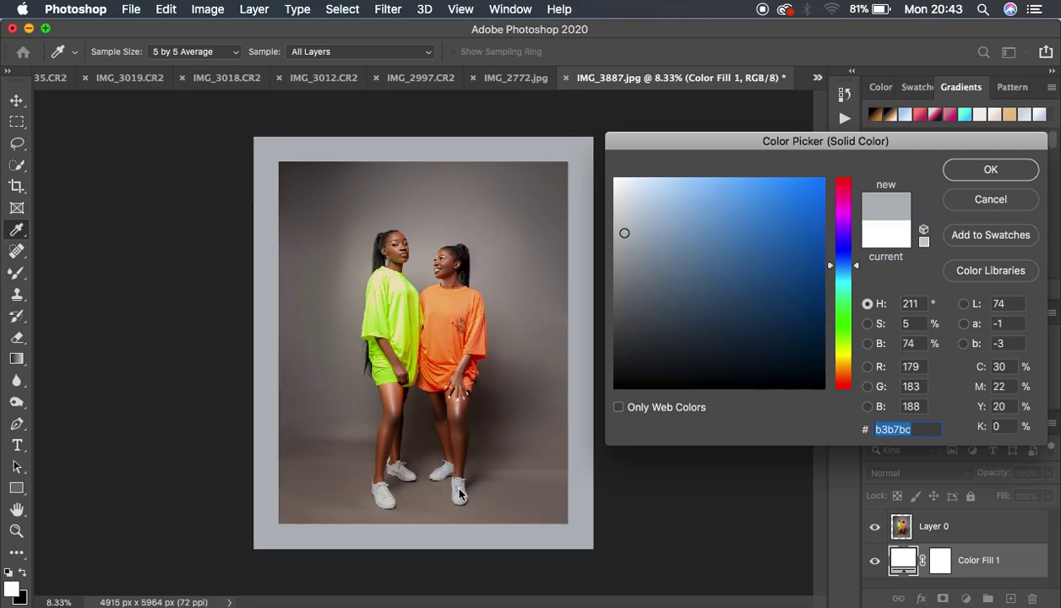
{"action": "left_click", "coordinate": [524, 335]}
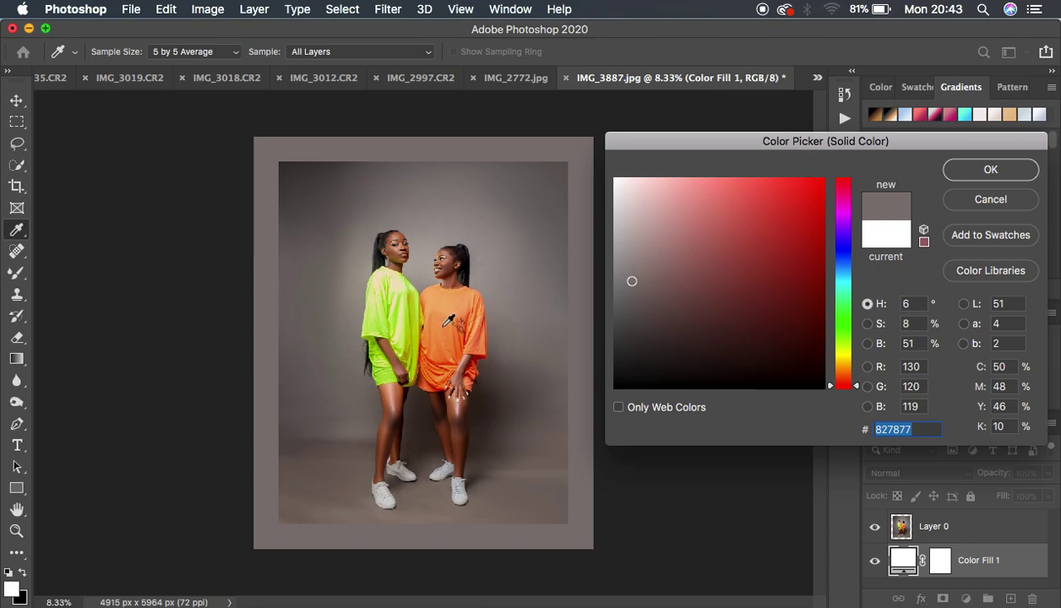
{"action": "left_click", "coordinate": [397, 292]}
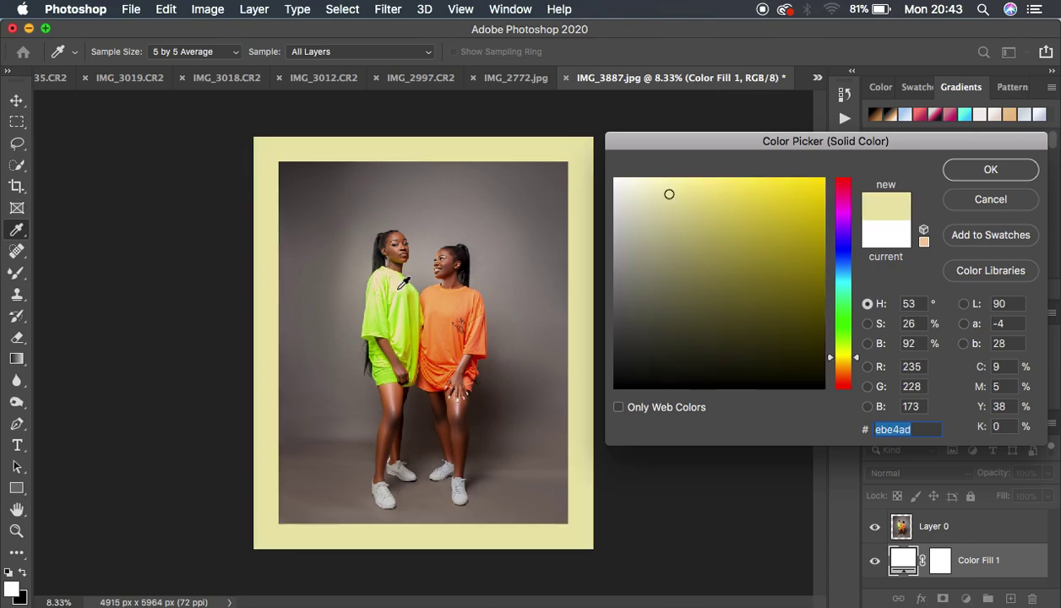
{"action": "left_click", "coordinate": [967, 170]}
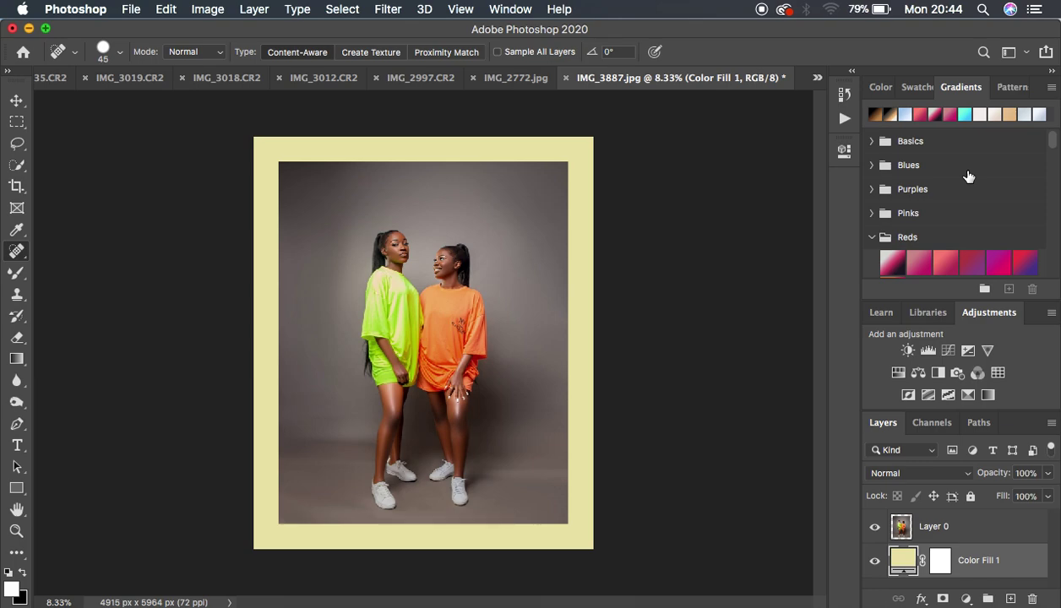
- Set the fill layer's color back to pure white (ffffff)
{"action": "double_click", "coordinate": [902, 561]}
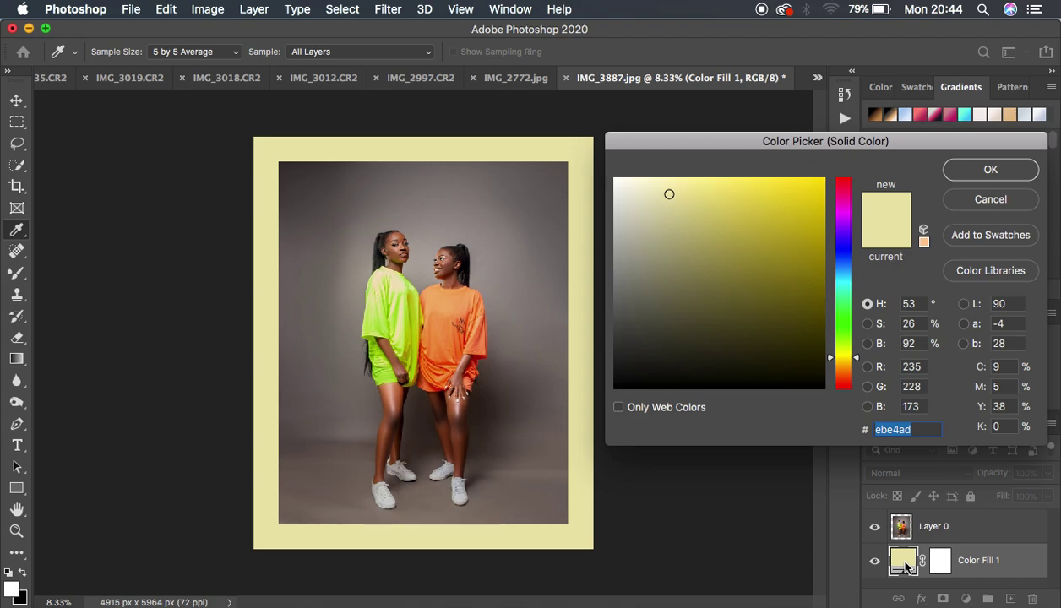
{"action": "left_click", "coordinate": [786, 272]}
{"action": "left_click", "coordinate": [766, 201]}
{"action": "left_click", "coordinate": [627, 177]}
{"action": "left_click", "coordinate": [618, 187]}
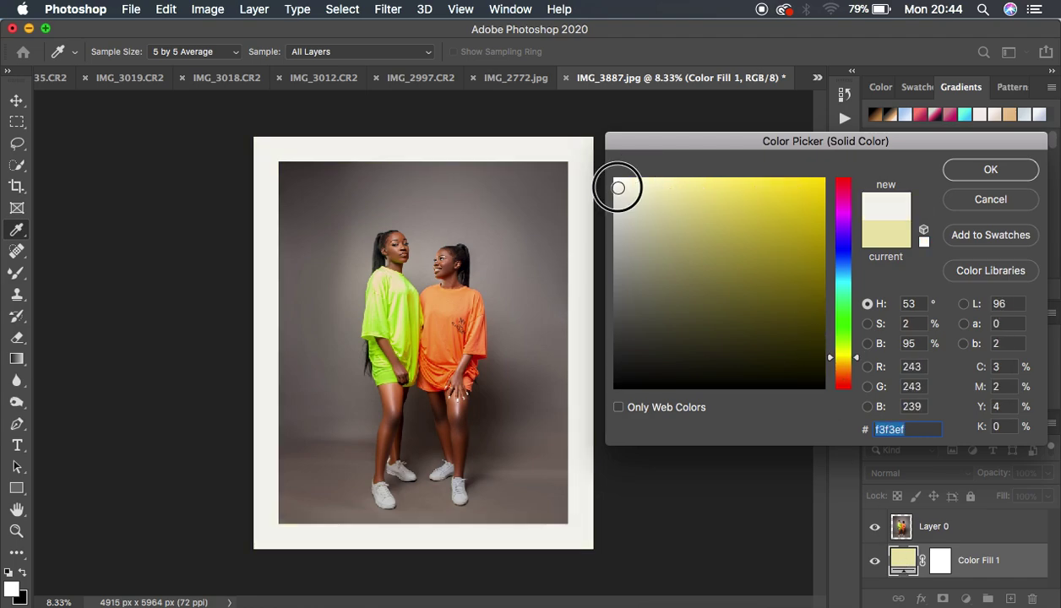
{"action": "left_click_drag", "start_coordinate": [619, 188], "coordinate": [593, 156]}
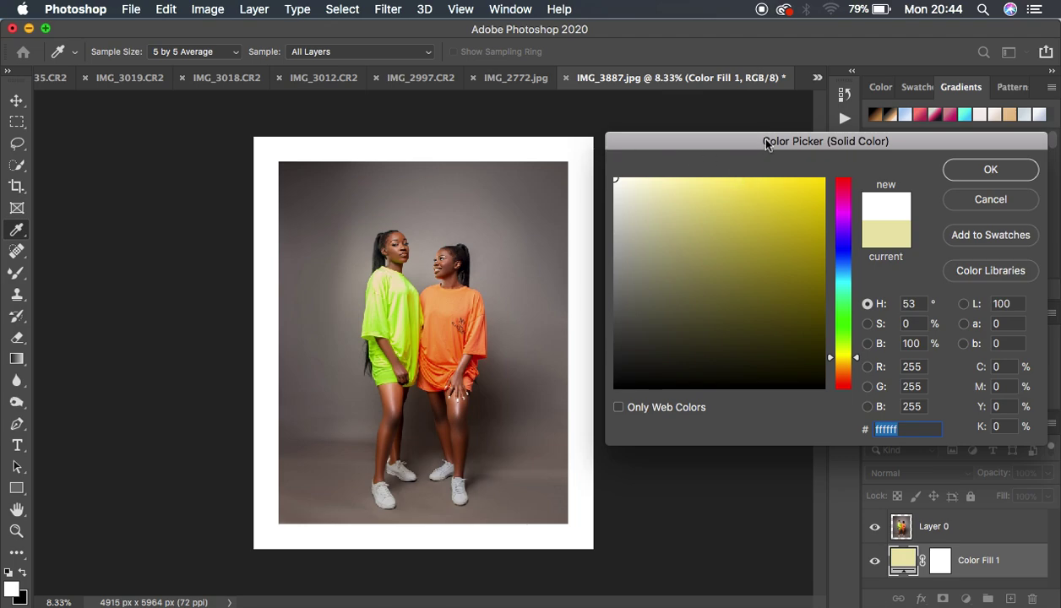
{"action": "left_click", "coordinate": [984, 171]}
{"action": "key", "text": "j"}
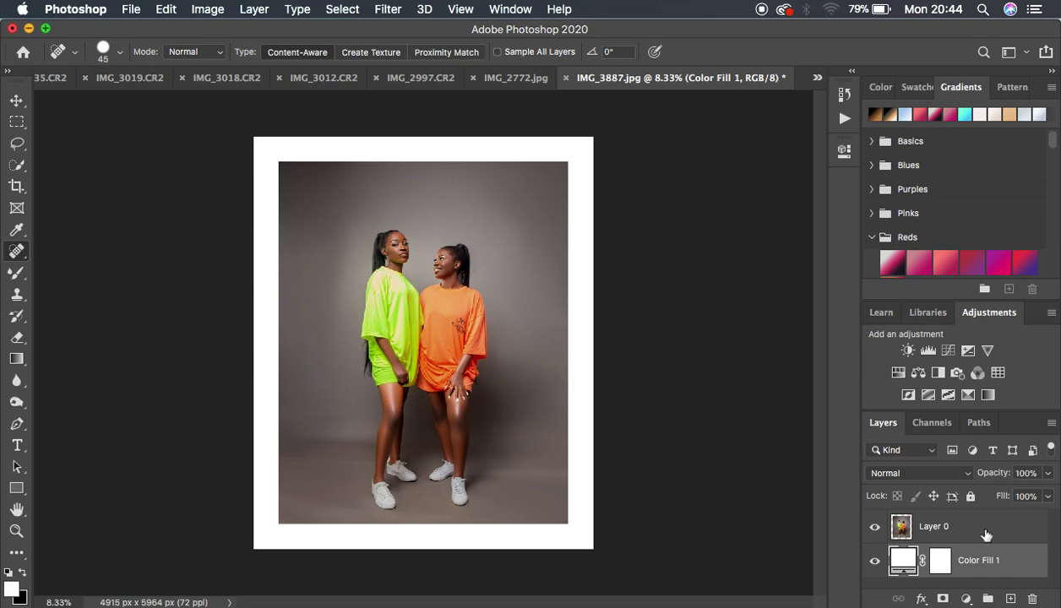
- Select both the photo layer and the color fill layer and merge them into one layer
{"action": "left_click", "coordinate": [966, 526], "text": "shift"}
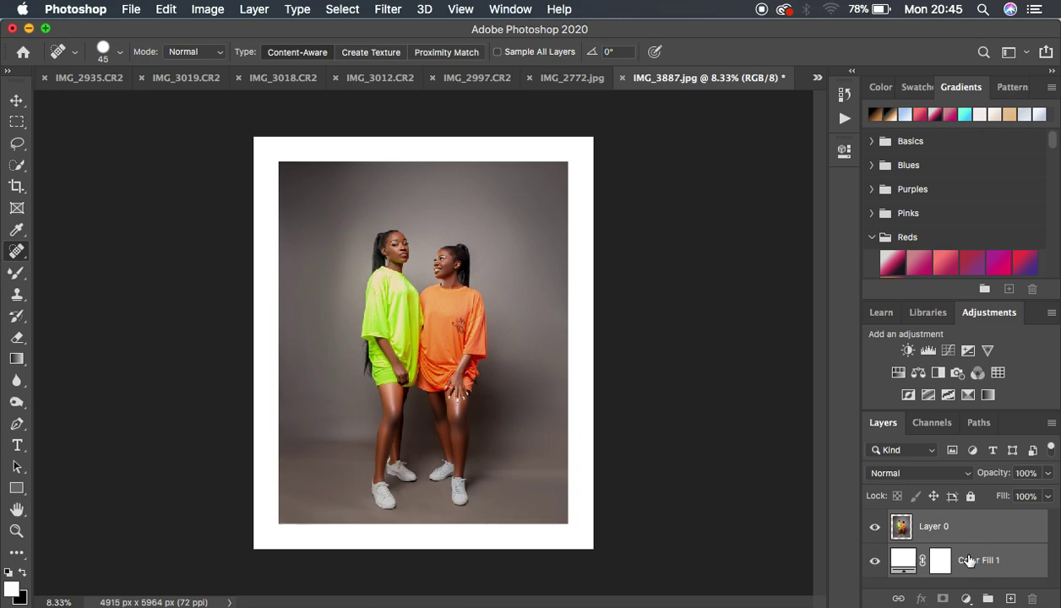
{"action": "left_click", "coordinate": [254, 10]}
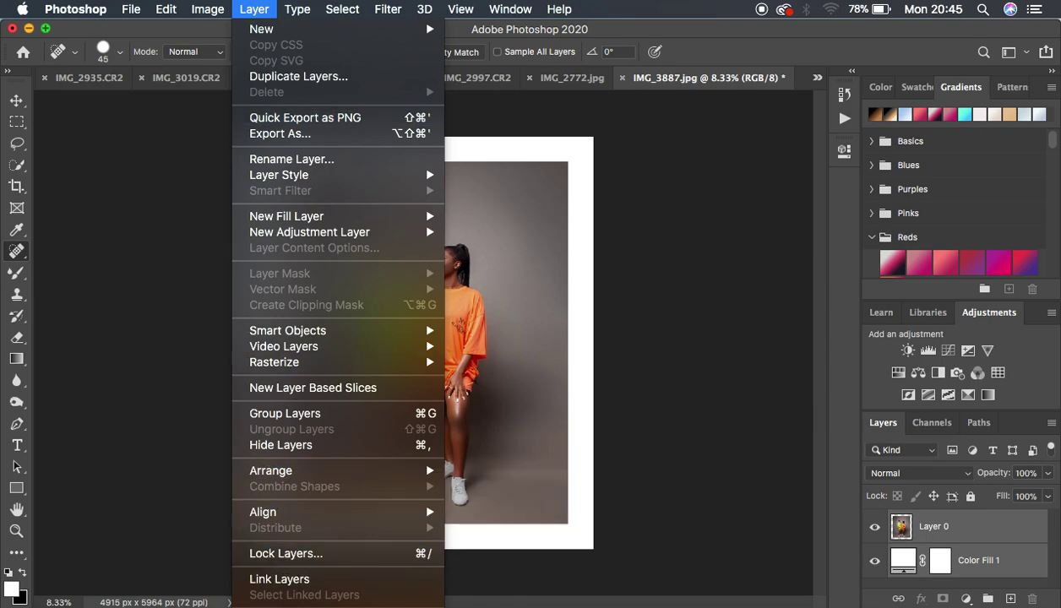
{"action": "mouse_move", "coordinate": [279, 604]}
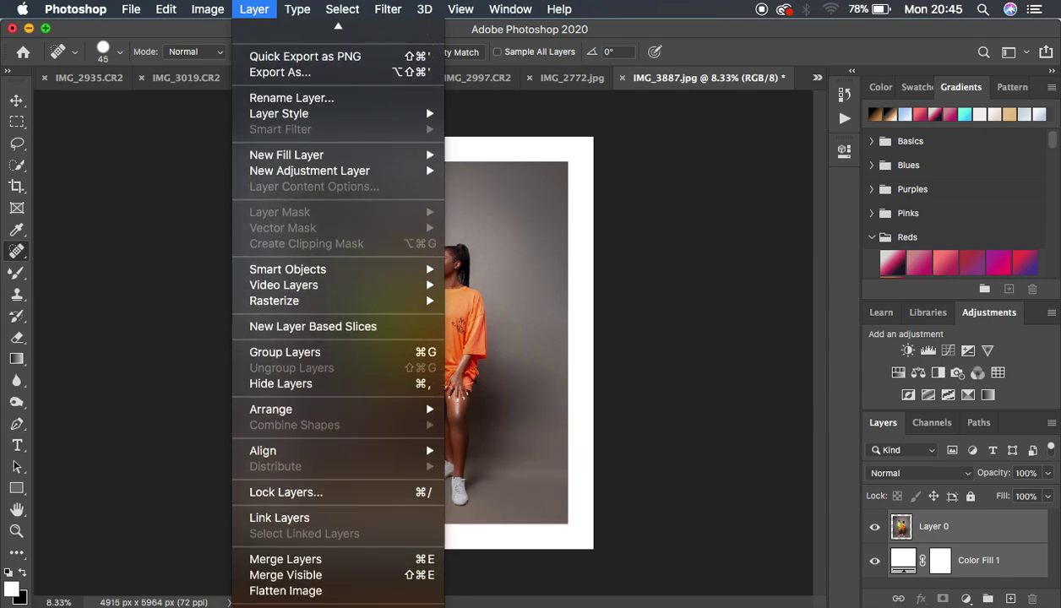
{"action": "left_click", "coordinate": [301, 559]}
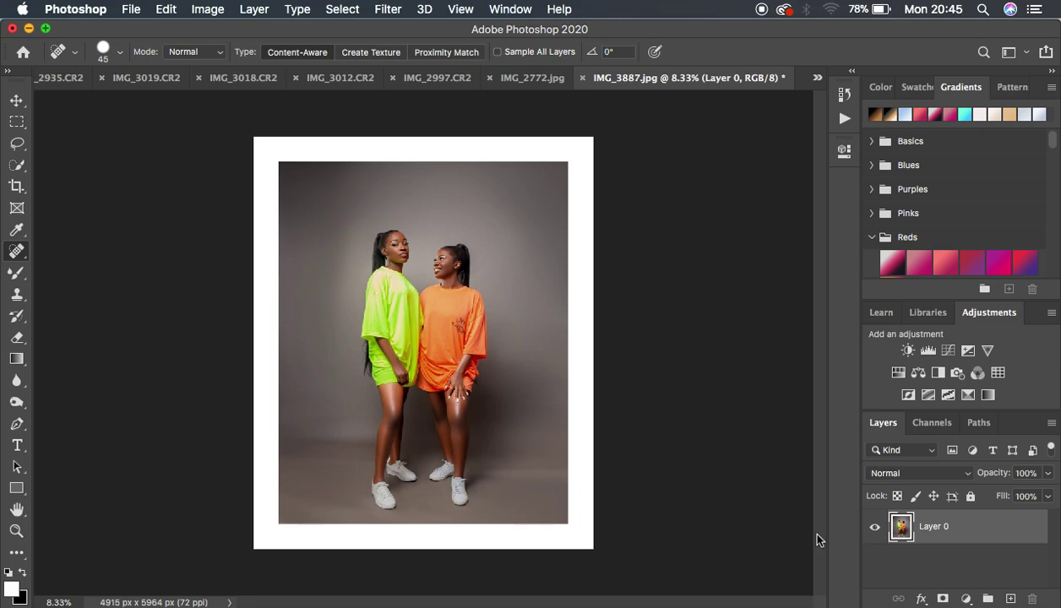